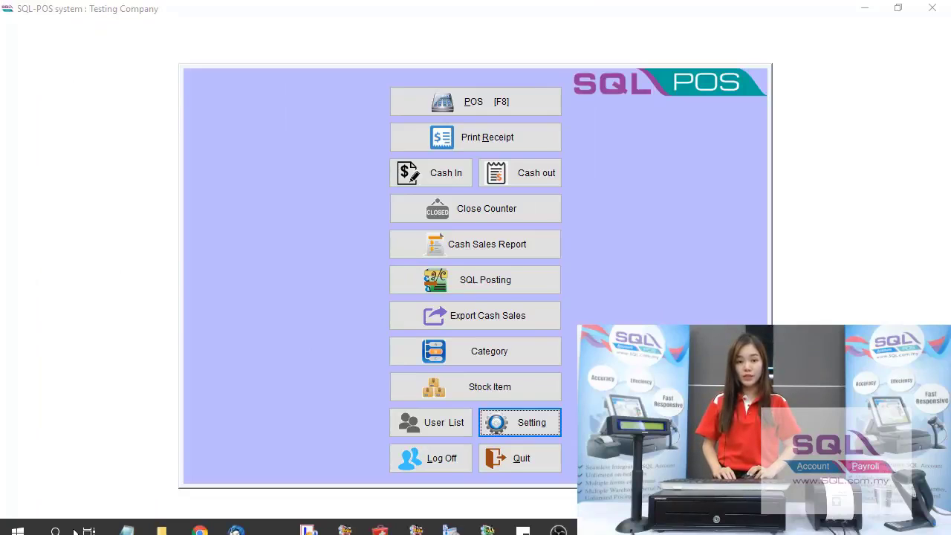
Check in Device Manager which COM port the USB serial device uses
left_click(70, 523)
type("cont")
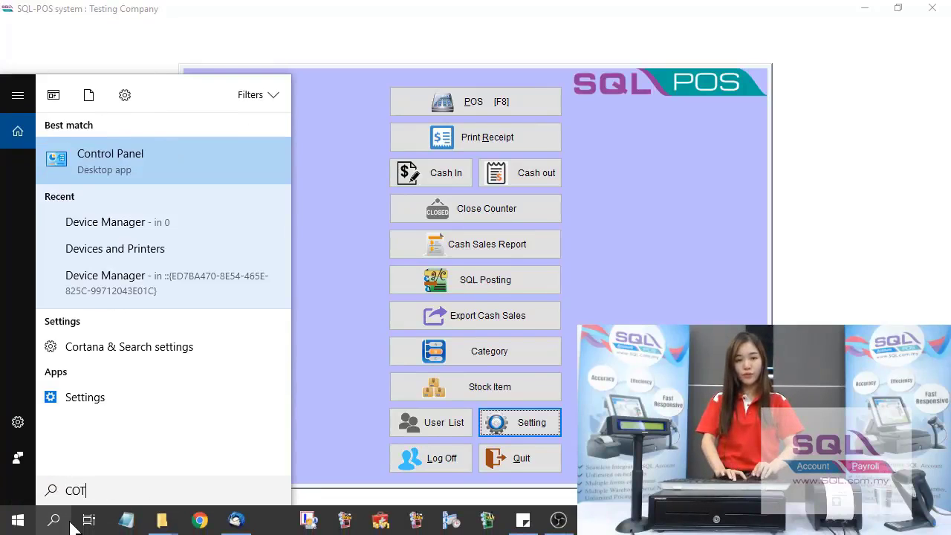
left_click(101, 182)
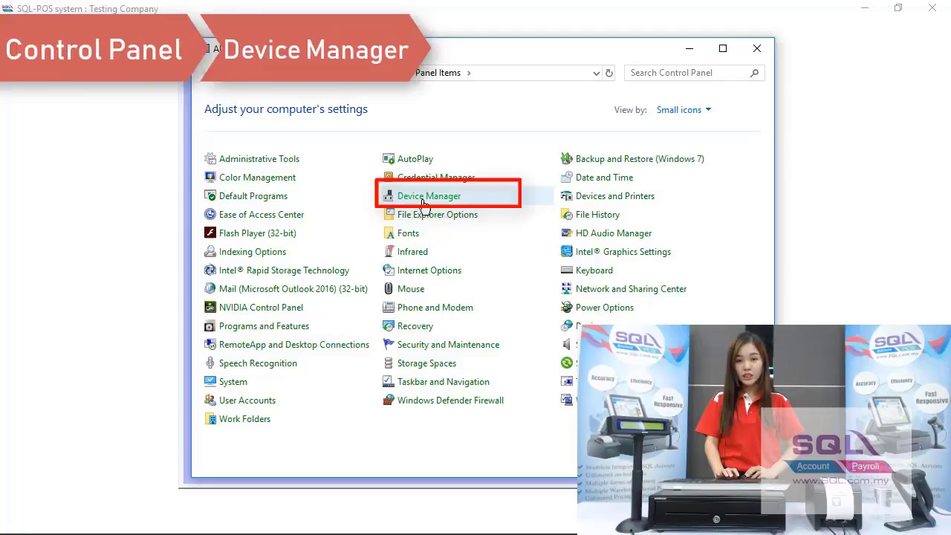
left_click(427, 196)
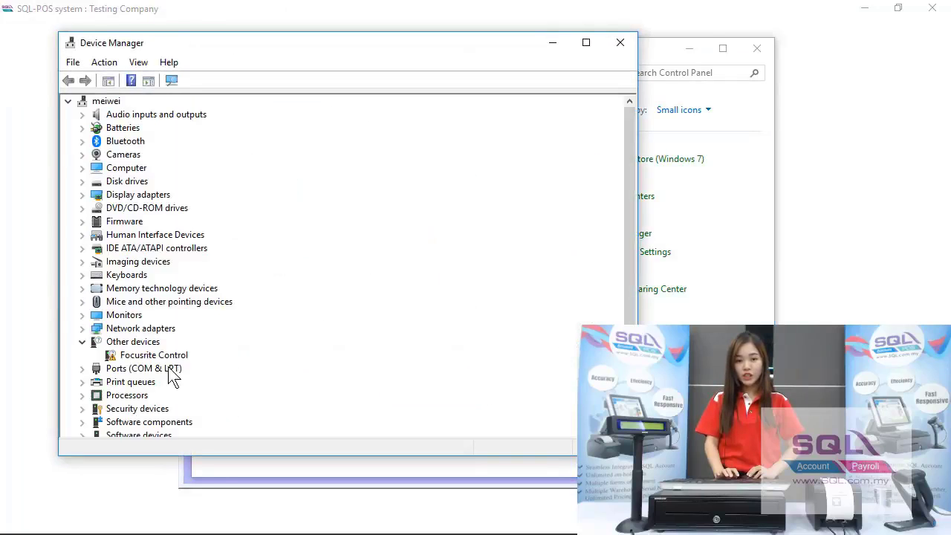
double_click(159, 369)
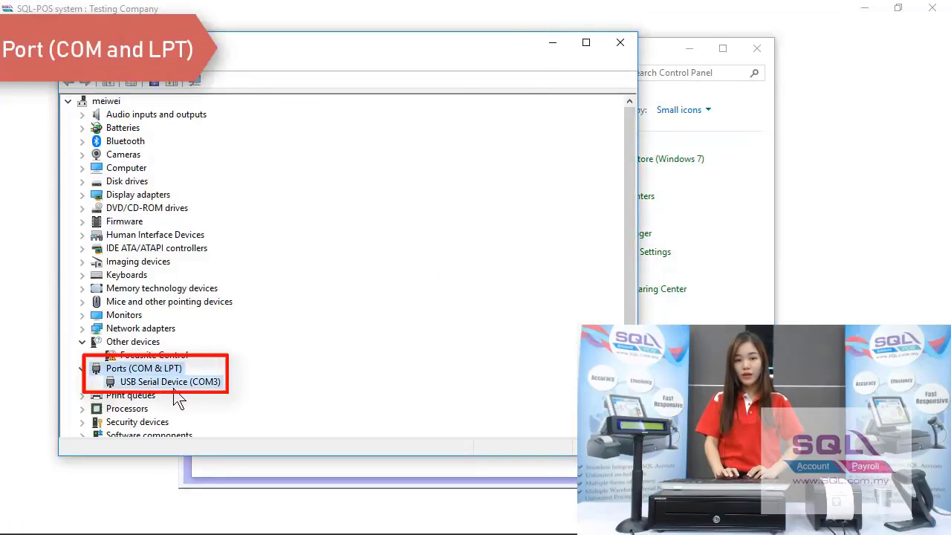
left_click(173, 385)
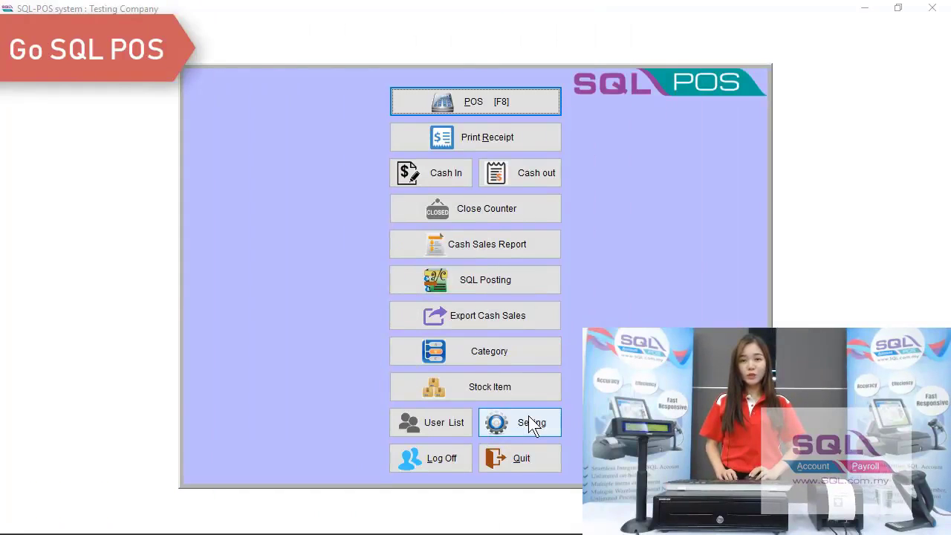
Assign COM 3 to the POS display in SQL-POS device settings
left_click(525, 420)
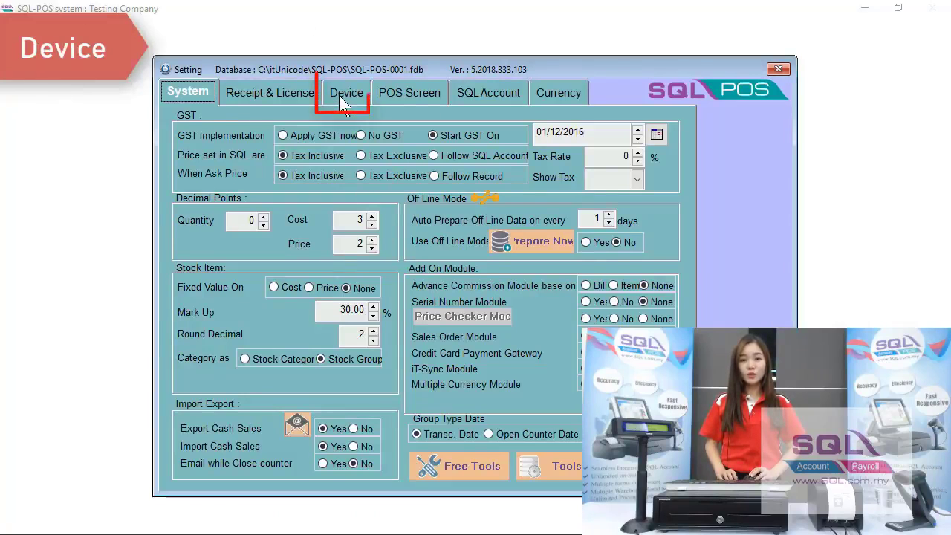
left_click(339, 95)
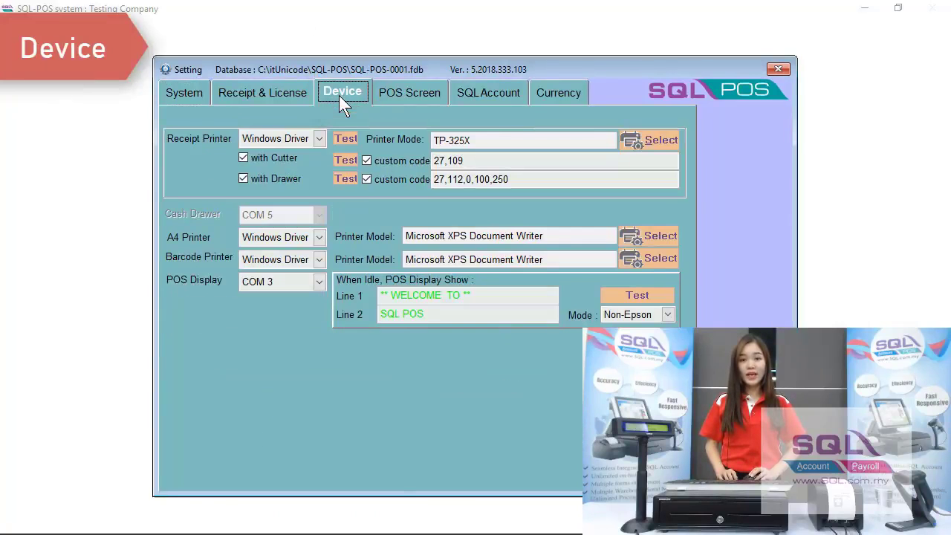
left_click(318, 283)
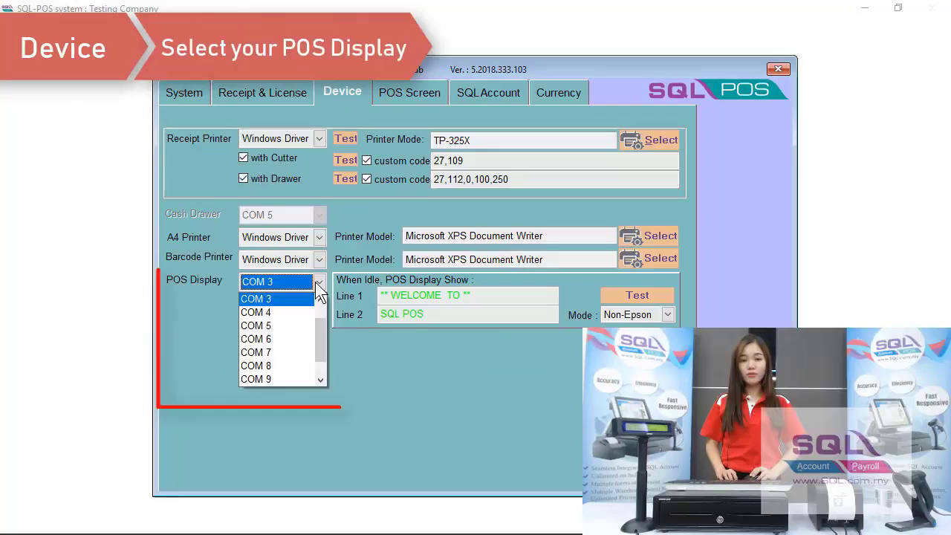
left_click(318, 282)
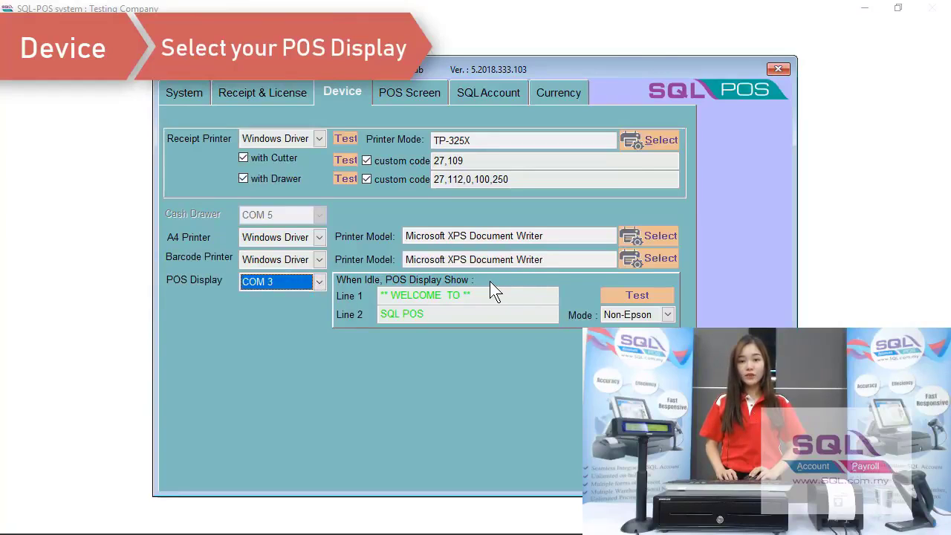
left_click(381, 297)
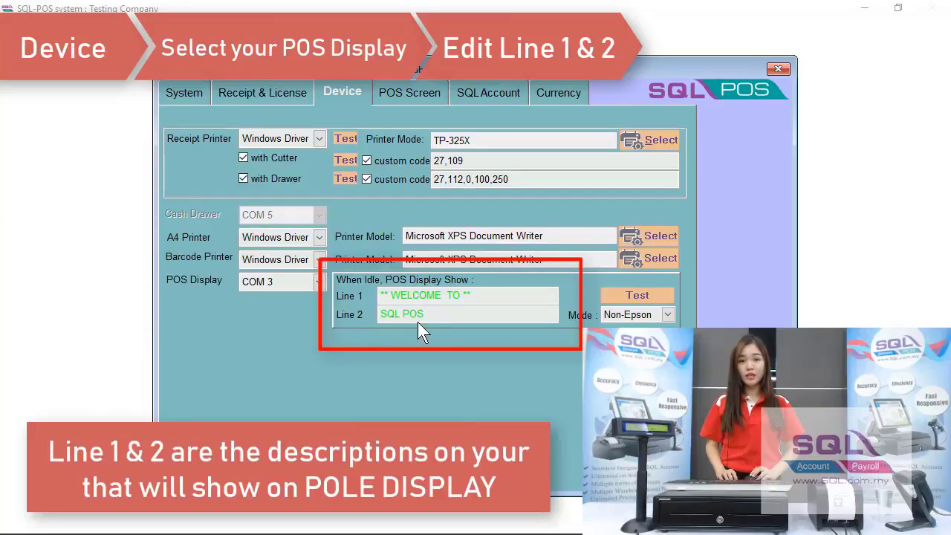
Append ', THANK YOU' to the 'SQL POS' text in the Line 2 field
left_click(449, 314)
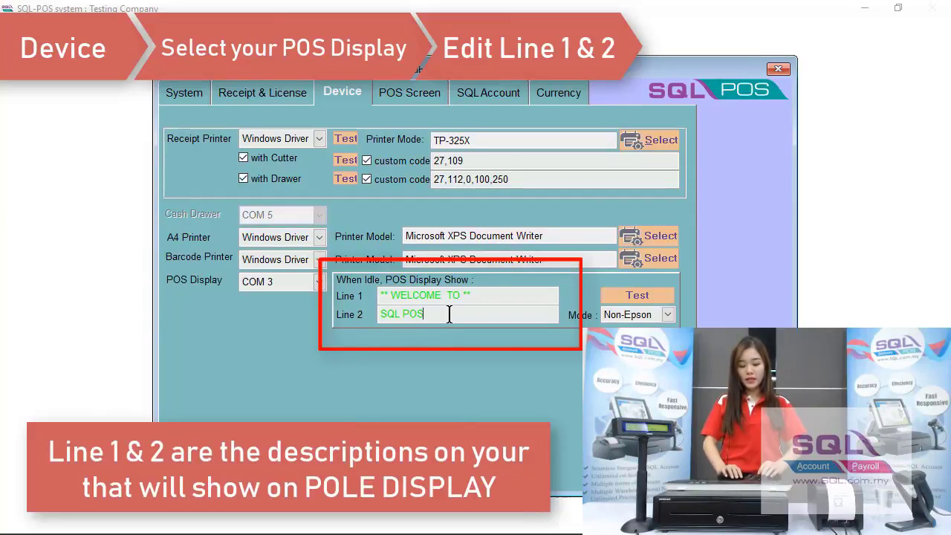
type(",")
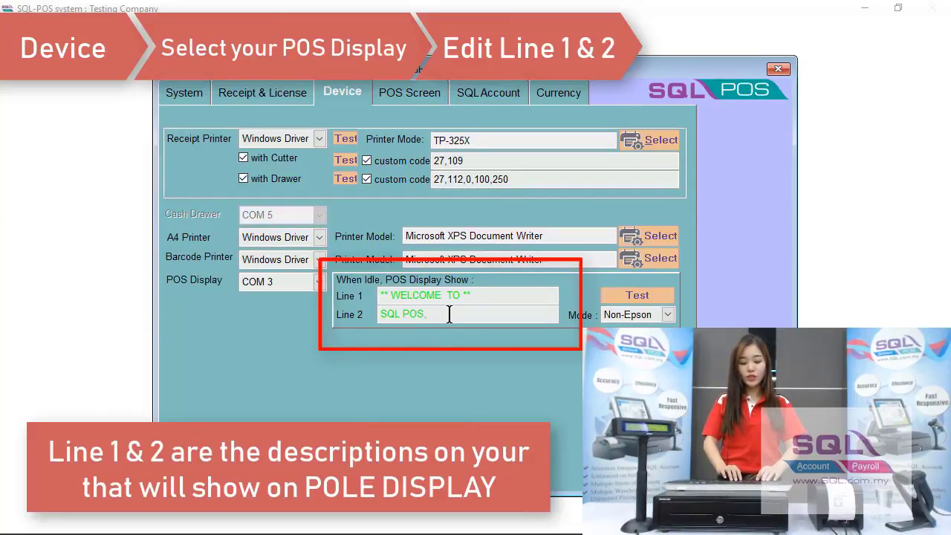
type("  THANK")
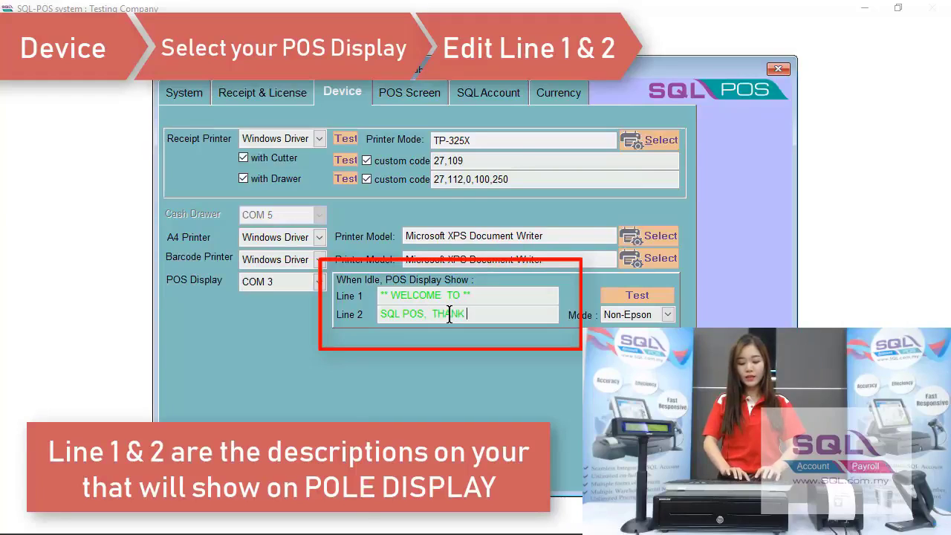
type(" YOU")
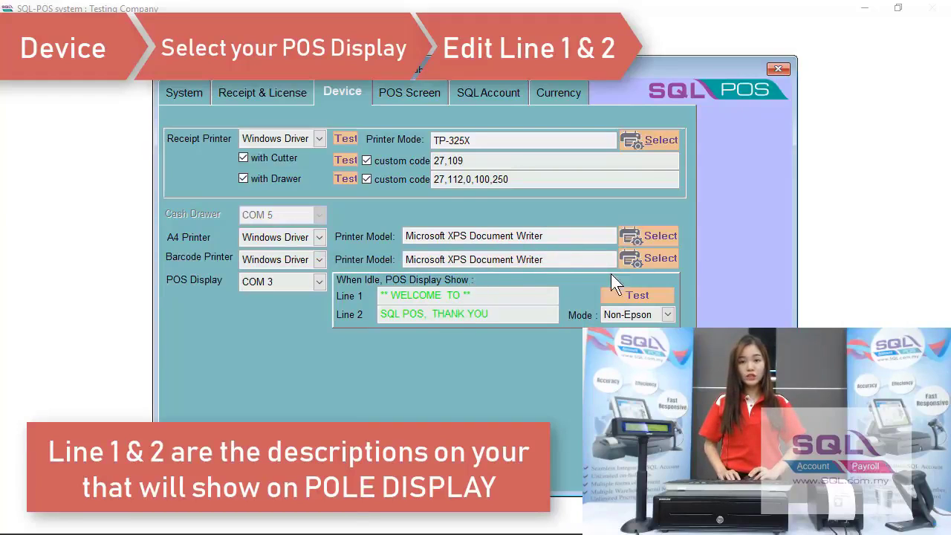
Run the Line 1 Test to show the idle message on the pole display
left_click(618, 300)
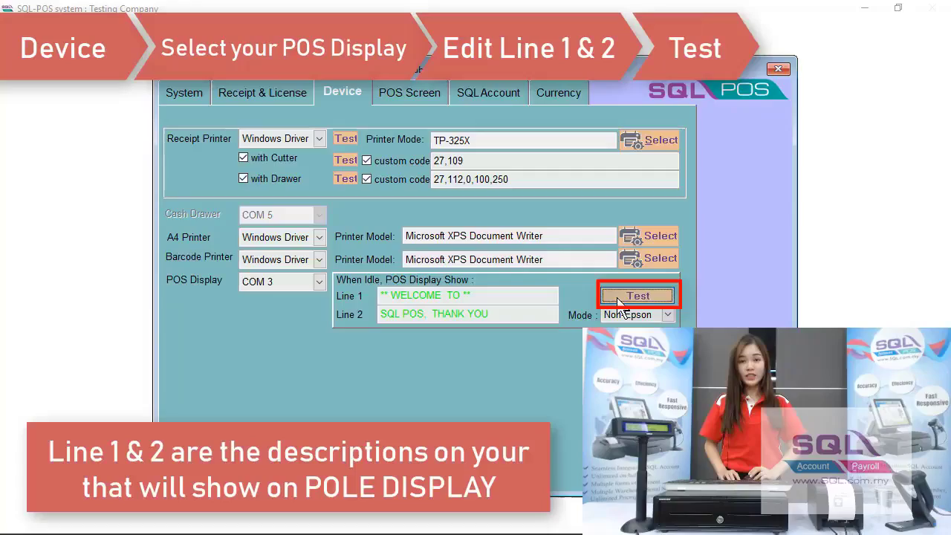